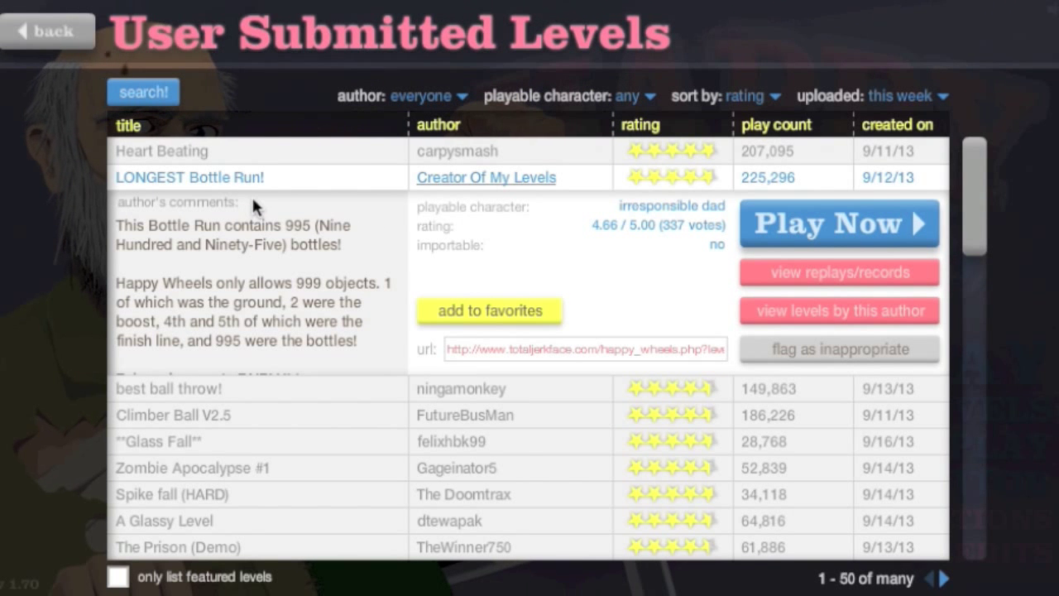
# Start the user-submitted level 'LONGEST Bottle Run!' from the level list.
pyautogui.click(827, 237)
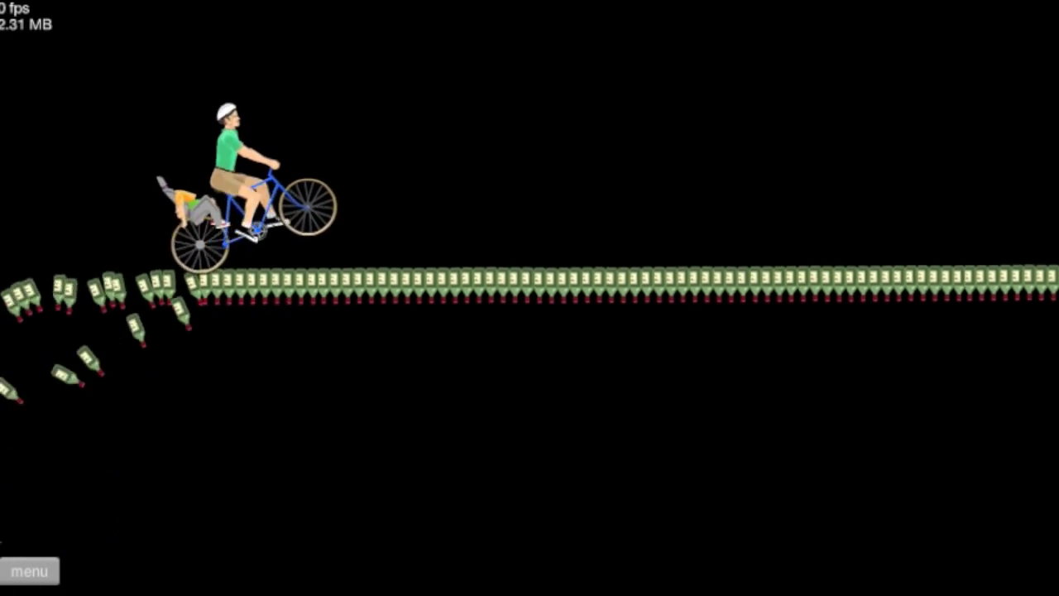
# Ride the bicycle across the bottle bridge to a 9.06-second victory, then exit to the menu.
pyautogui.press('Up')
pyautogui.press('Up')
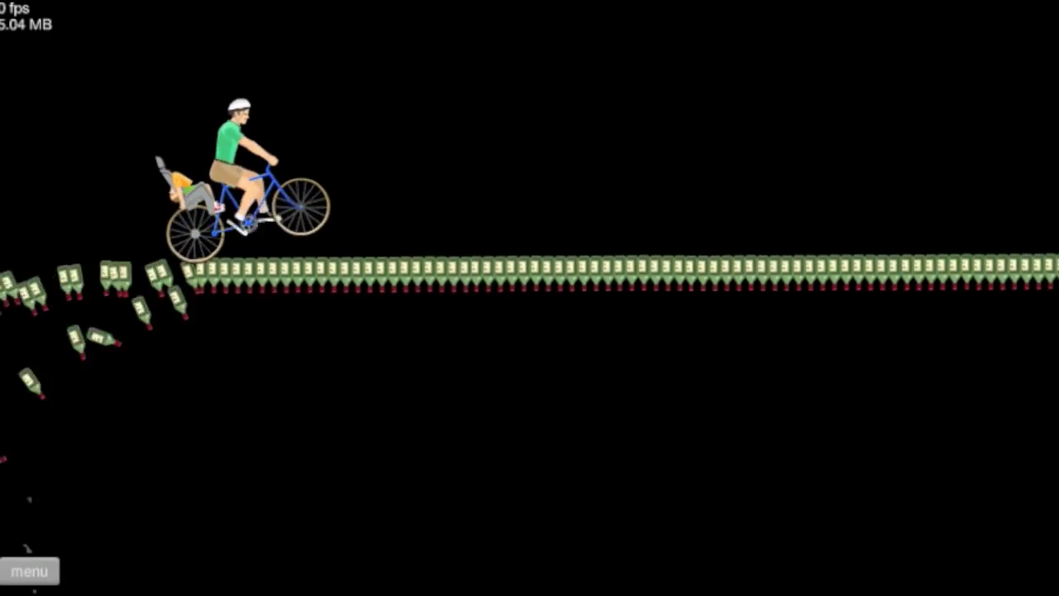
pyautogui.press('Up')
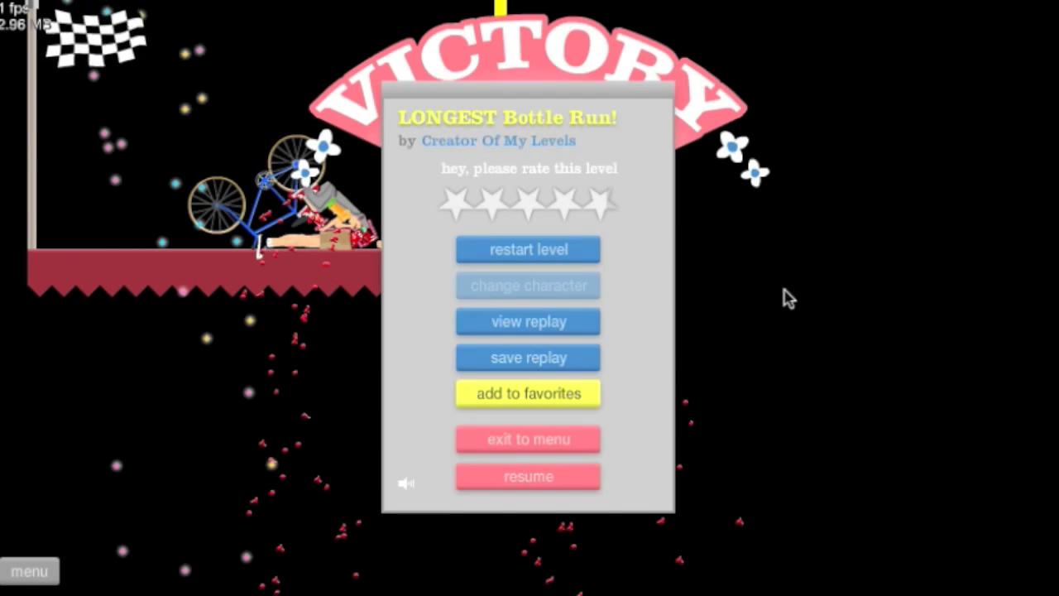
pyautogui.click(537, 451)
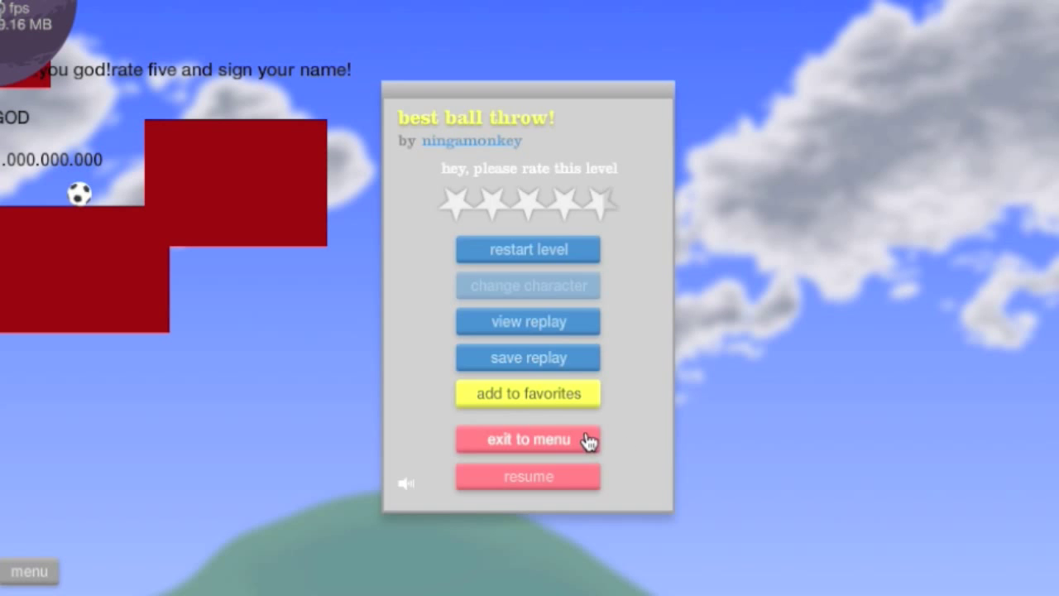
# Quit 'best ball throw!' from the pause dialog back to the level browser.
pyautogui.click(588, 440)
# Select Climber Ball V2.5 and launch its run, climbing to a 42.23-second finish.
pyautogui.click(319, 428)
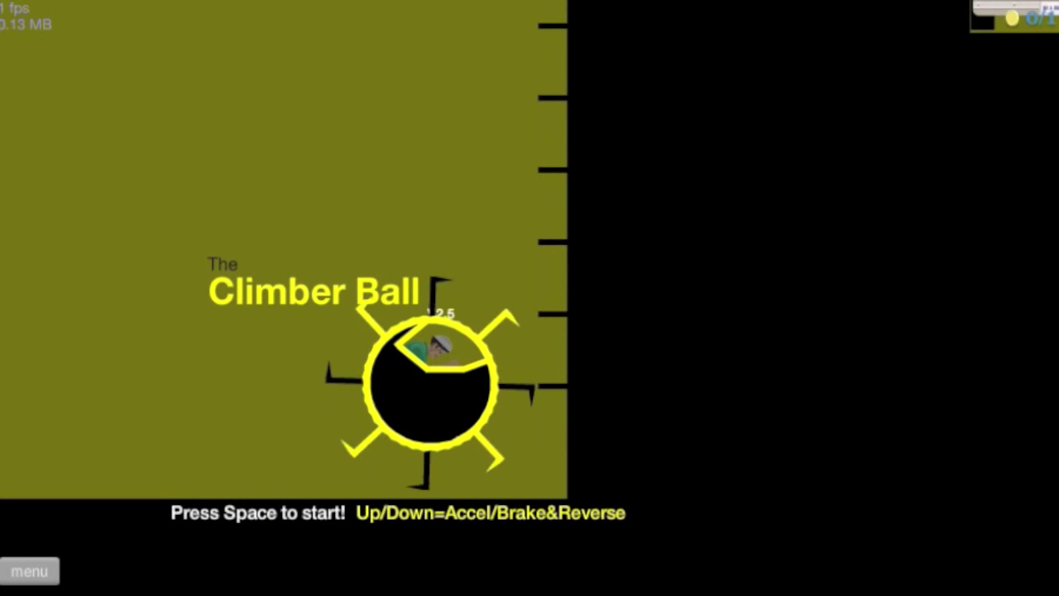
pyautogui.press('space')
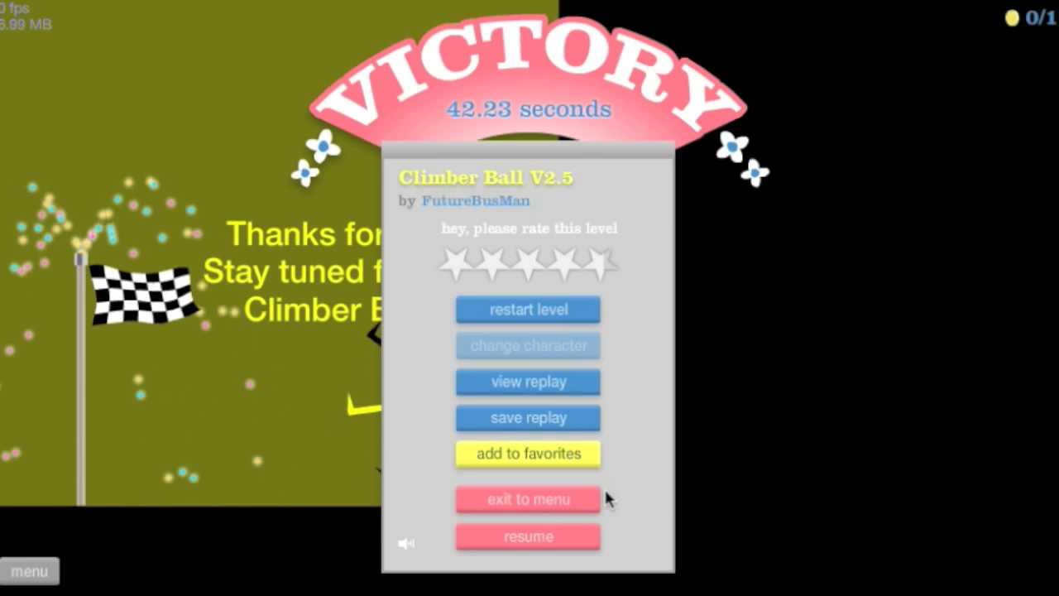
# Leave the finished level, play Glass Fall with one restart, and pause after the crash.
pyautogui.click(563, 503)
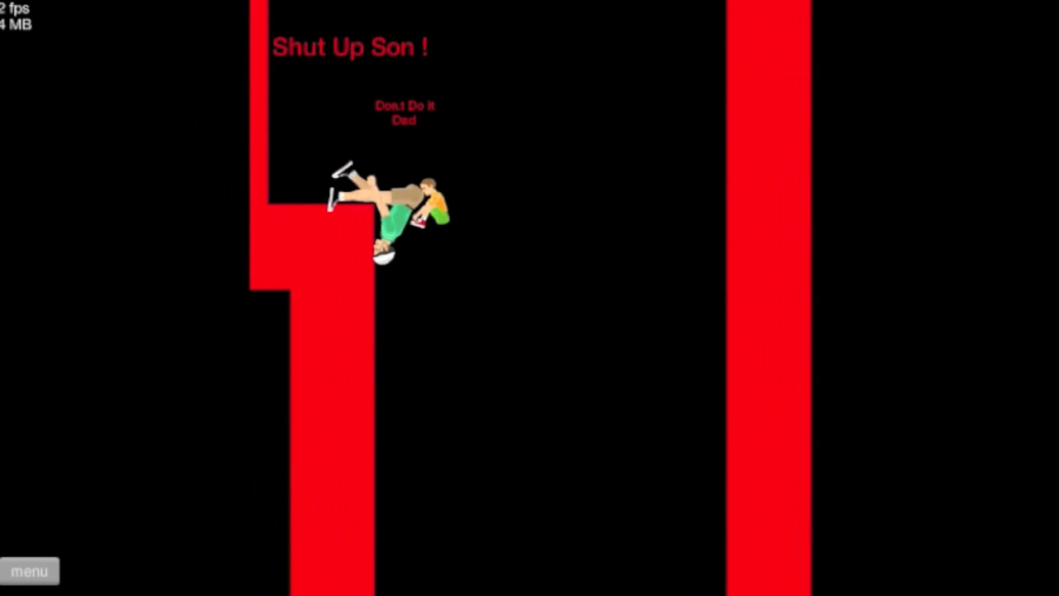
pyautogui.press('Escape')
pyautogui.click(529, 242)
pyautogui.press('Escape')
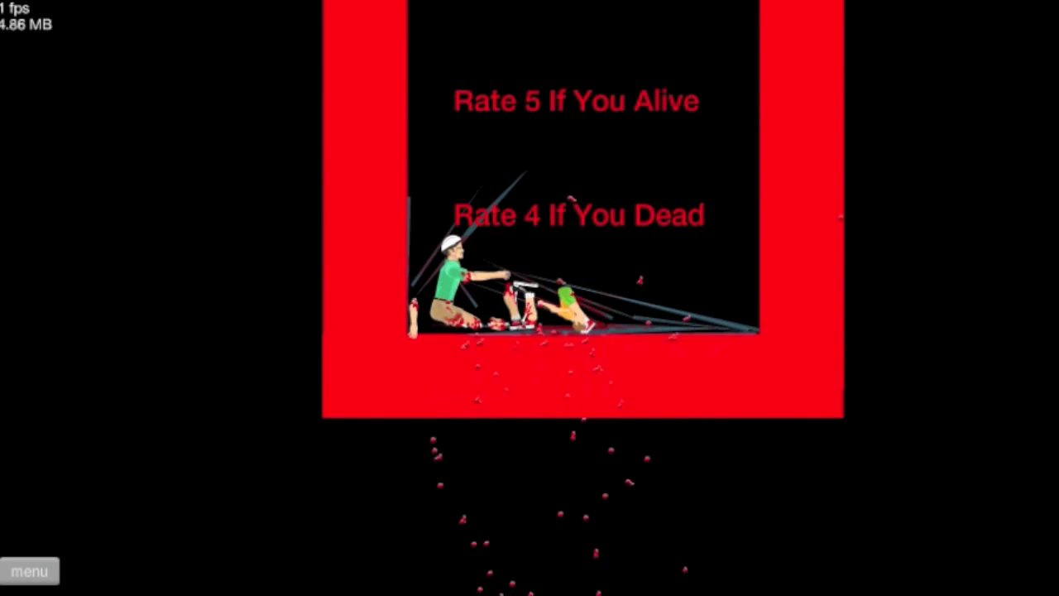
pyautogui.press('Escape')
# Quit Glass Fall and show details for Zombie Apocalypse #1 by Gageinator5.
pyautogui.click(578, 431)
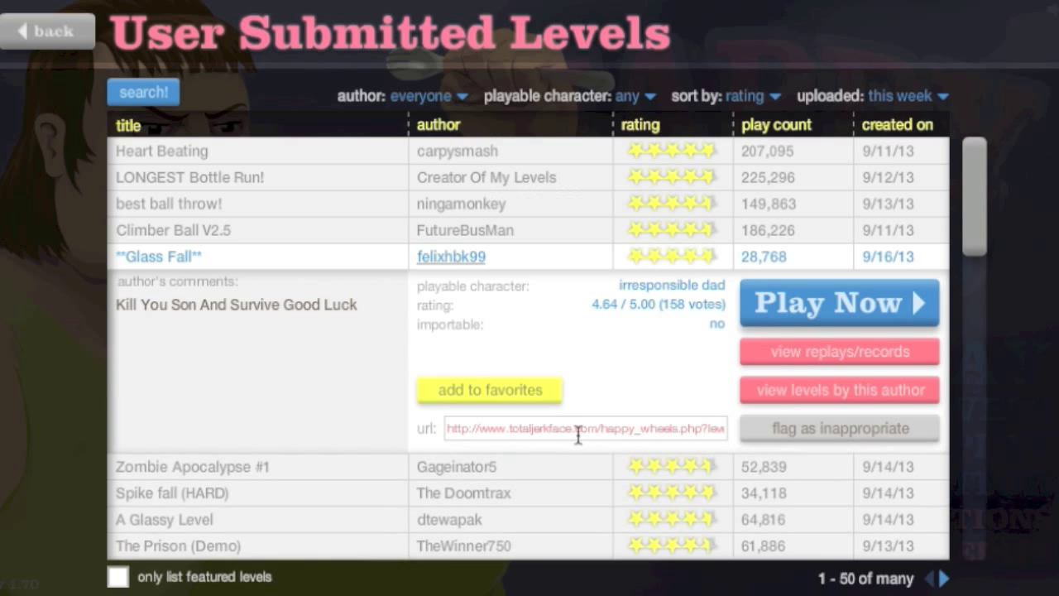
pyautogui.click(192, 467)
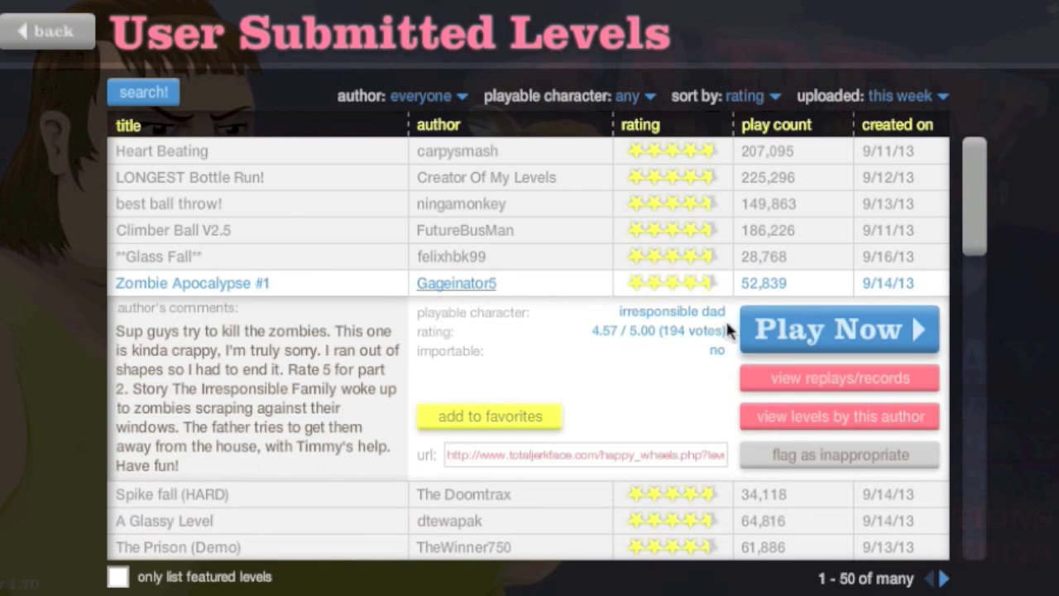